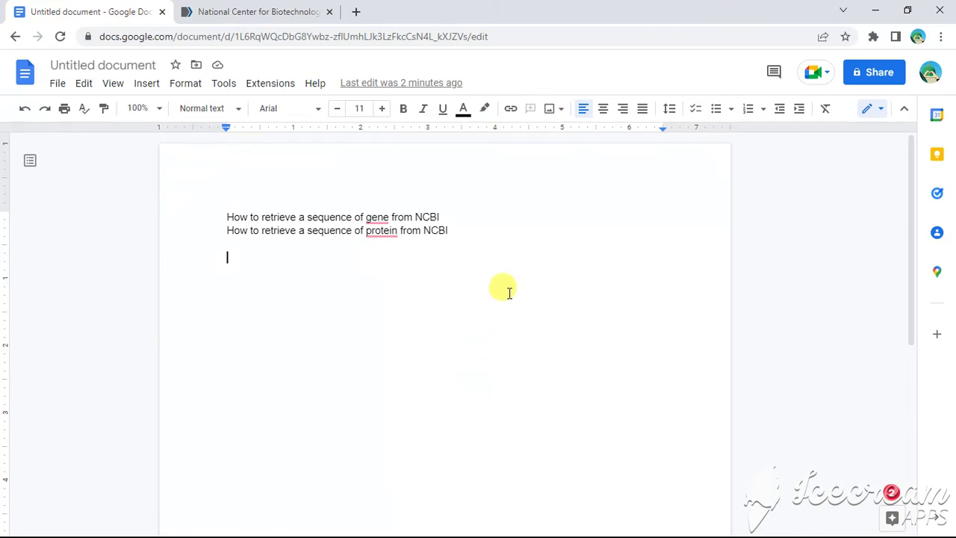
- Capture the NCBI homepage and paste the screenshot into the Google Docs document below the two text lines
click(250, 12)
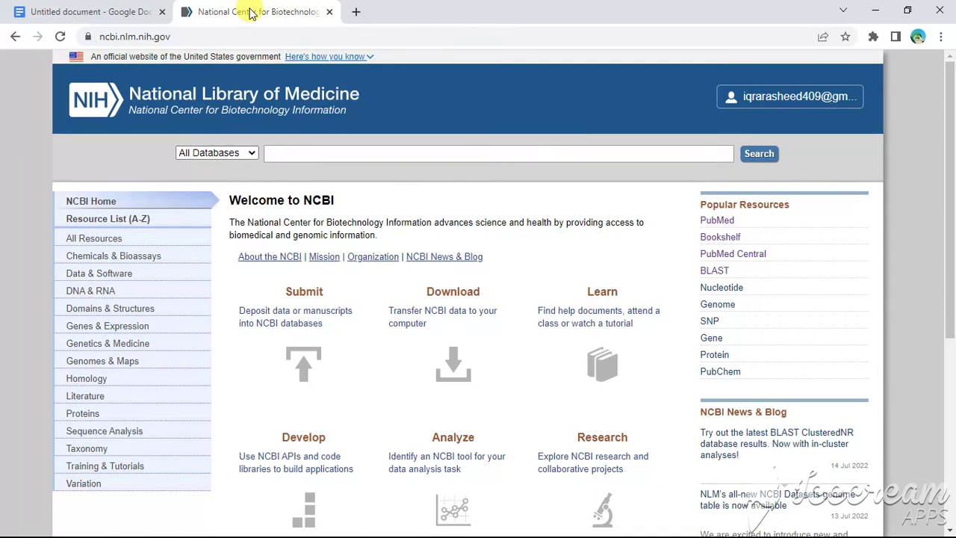
click(107, 8)
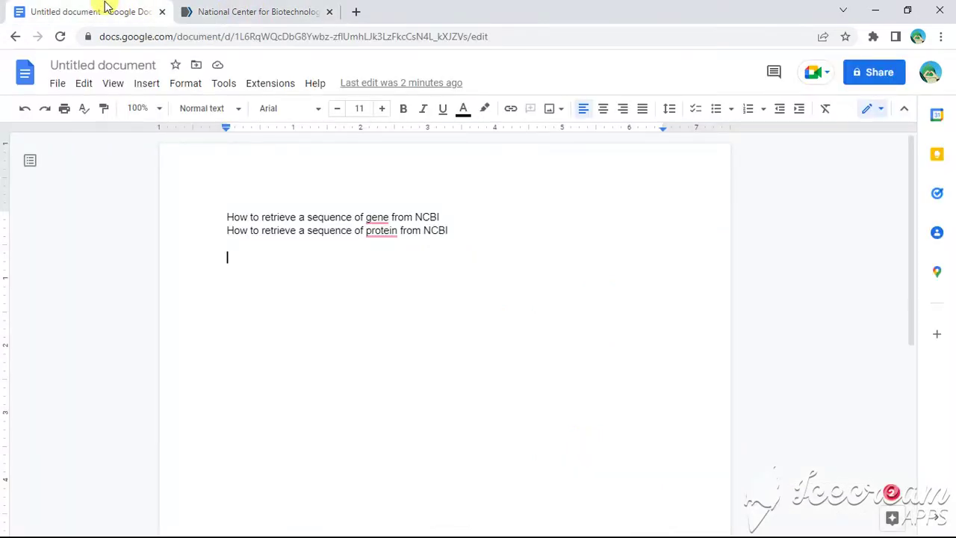
key(ctrl+v)
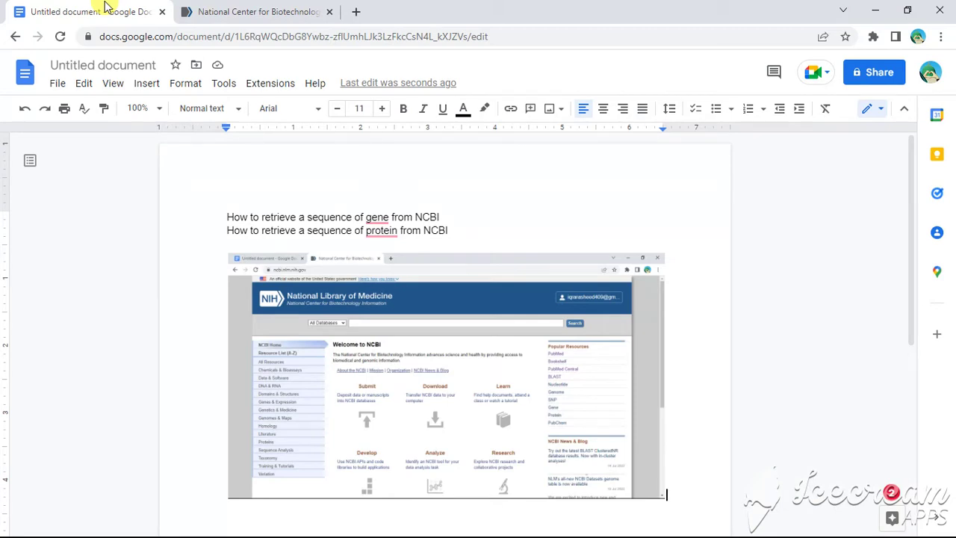
- Switch to the NCBI site, set the search database to Gene and show the database list for a screenshot
click(285, 17)
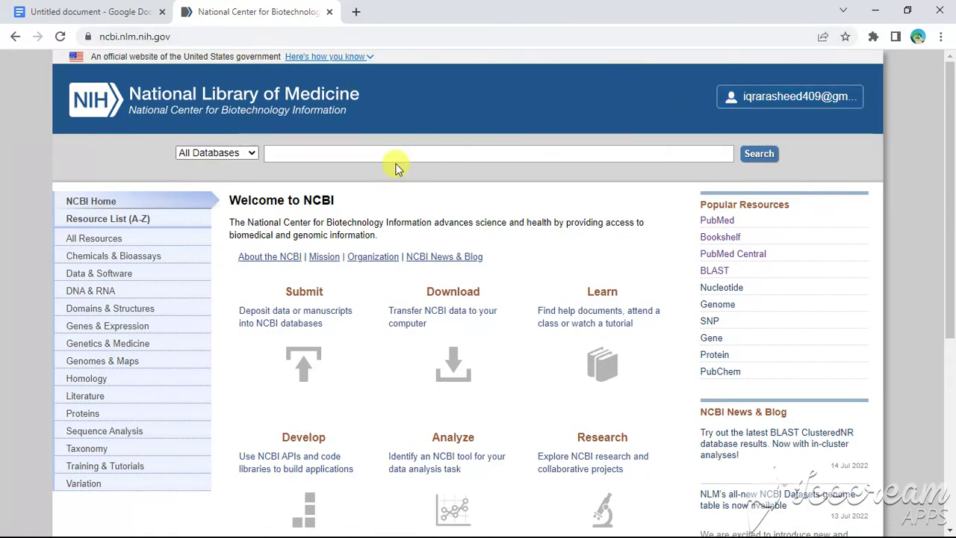
click(253, 154)
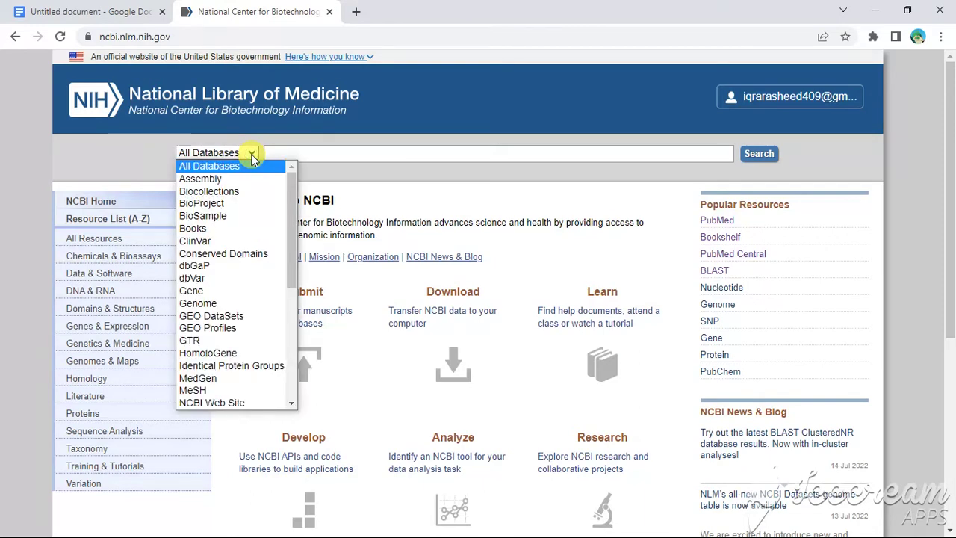
click(220, 291)
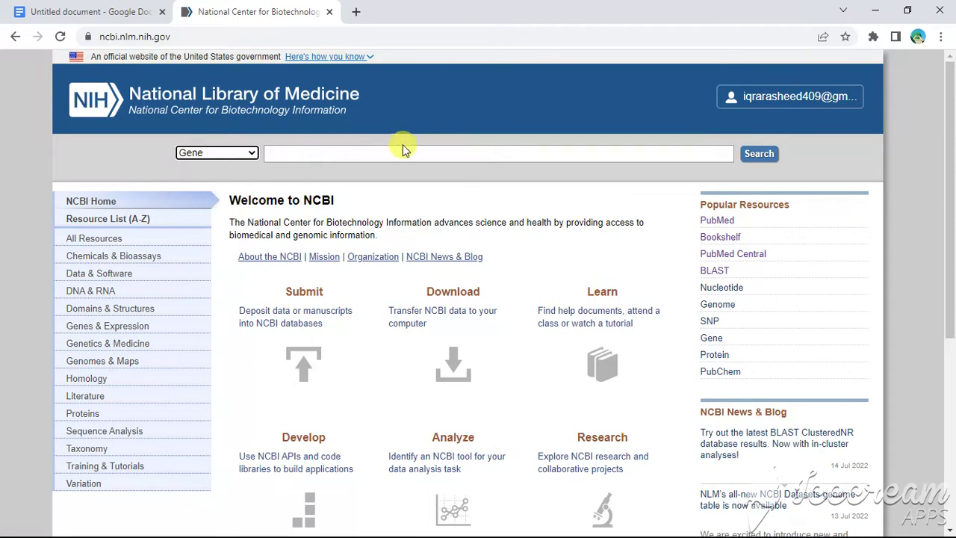
click(253, 153)
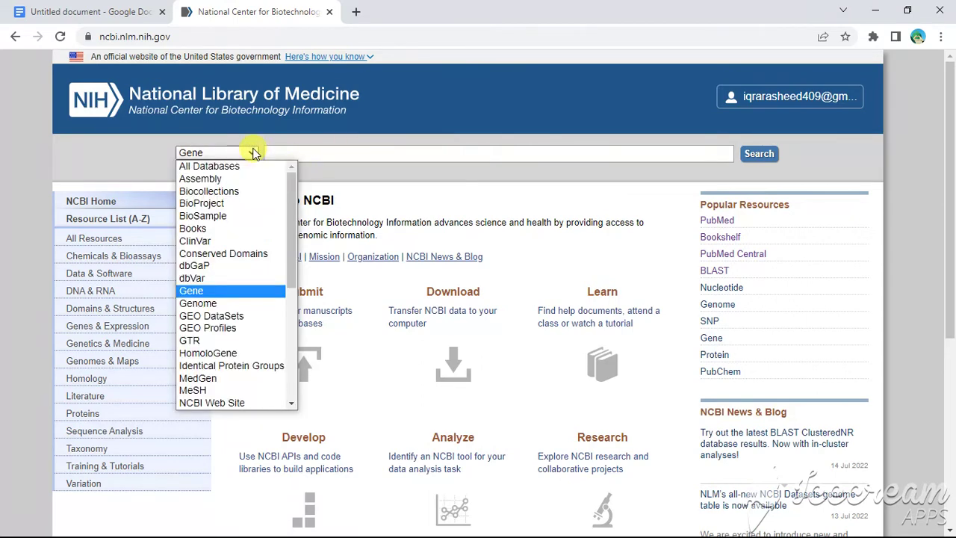
- Return to the Google Docs document and paste the screenshot of the database list below the homepage image
click(133, 13)
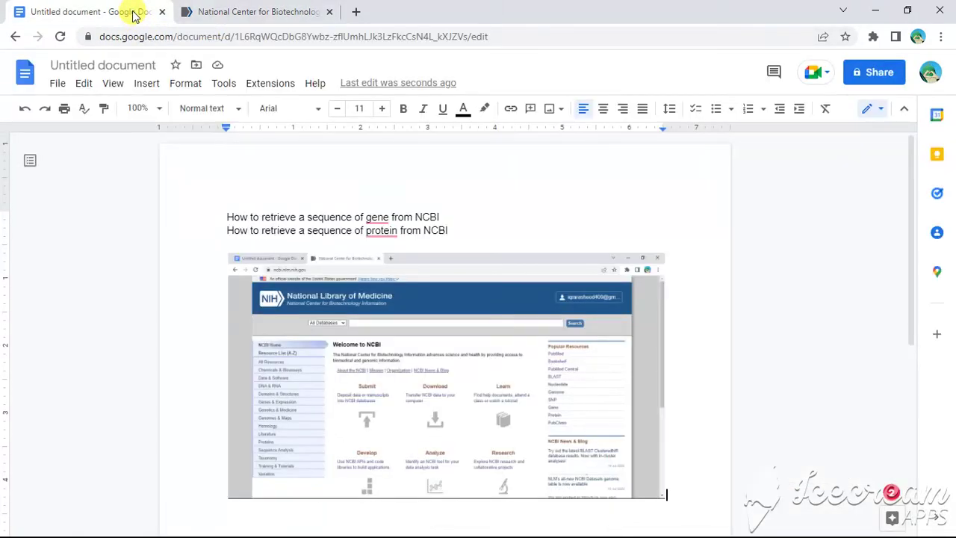
key(Return)
key(Return)
key(Return)
key(Return)
key(Return)
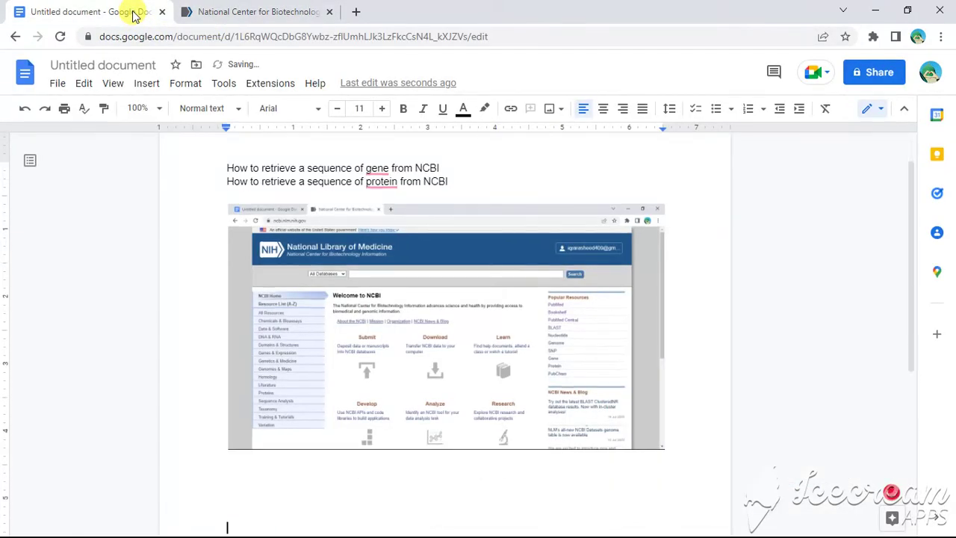
key(Return)
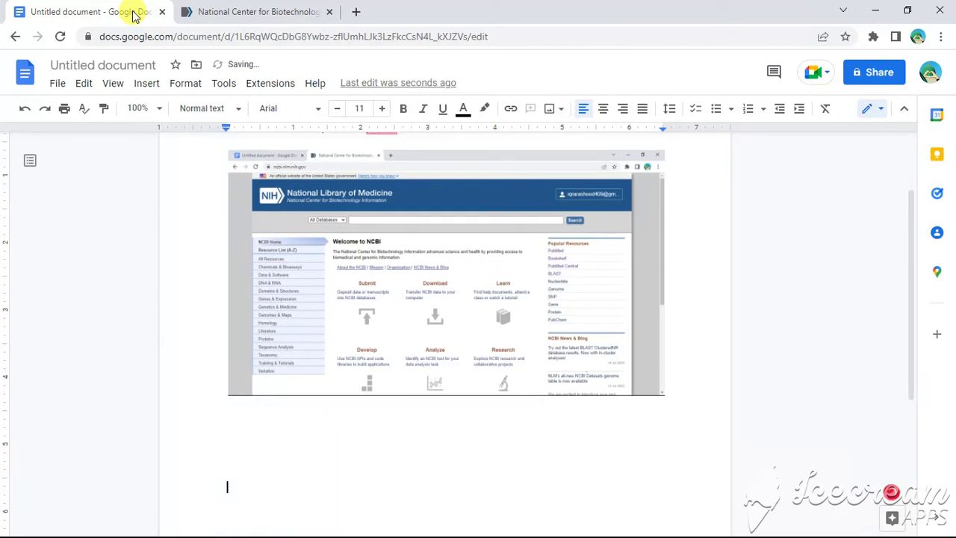
click(234, 410)
key(ctrl+v)
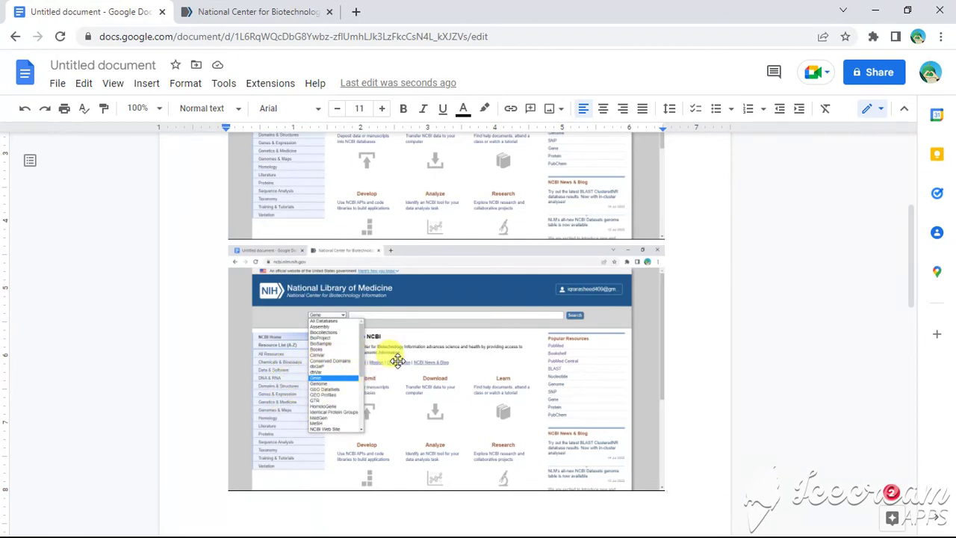
- Switch to the NCBI site, go to the Gene database and search it for AAG2
click(270, 21)
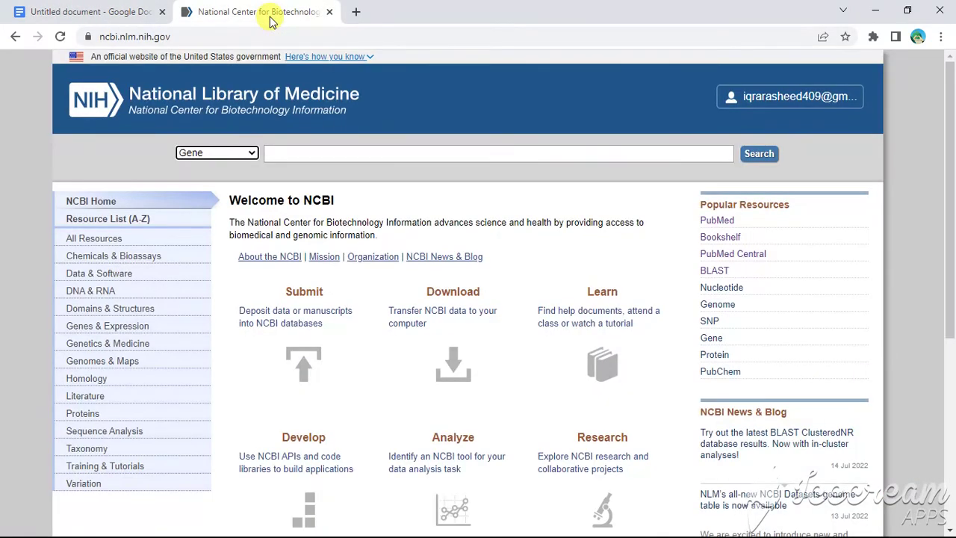
click(758, 155)
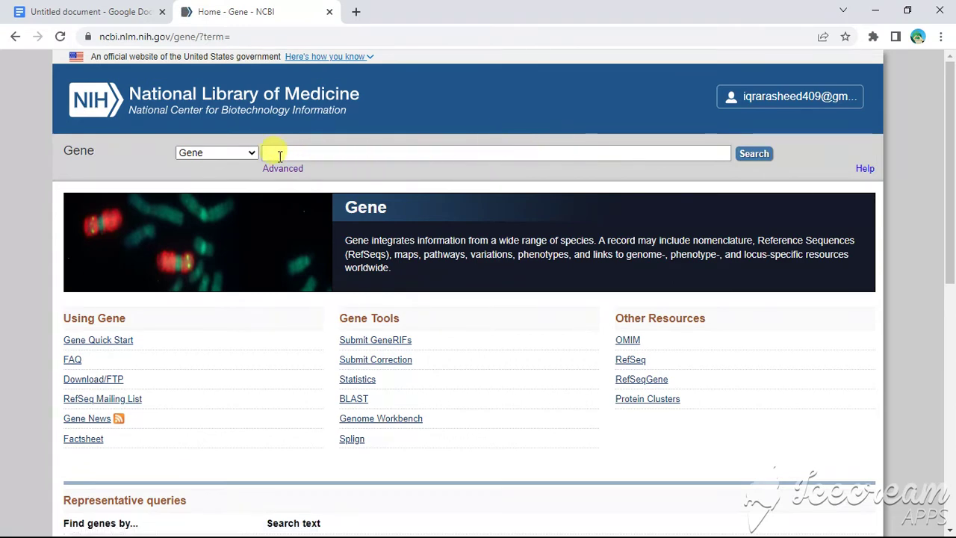
text(ATG)
text(2)
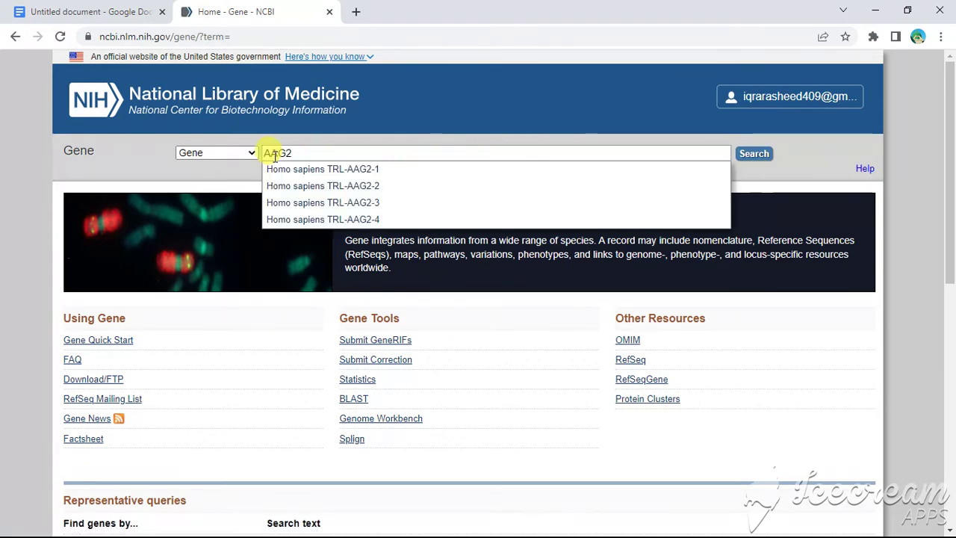
click(746, 154)
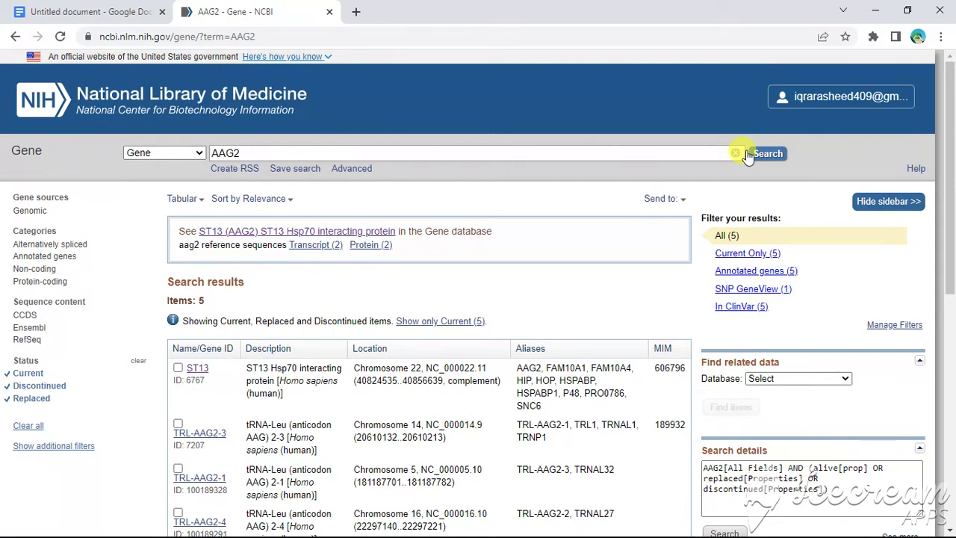
- Paste a screenshot of the AAG2 search results into the Google Docs document below the previous image
click(295, 18)
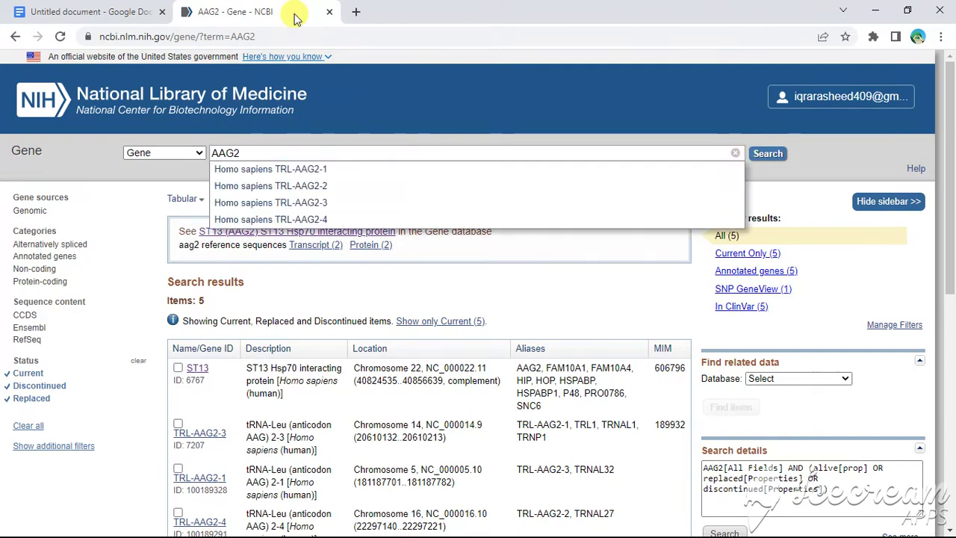
click(121, 12)
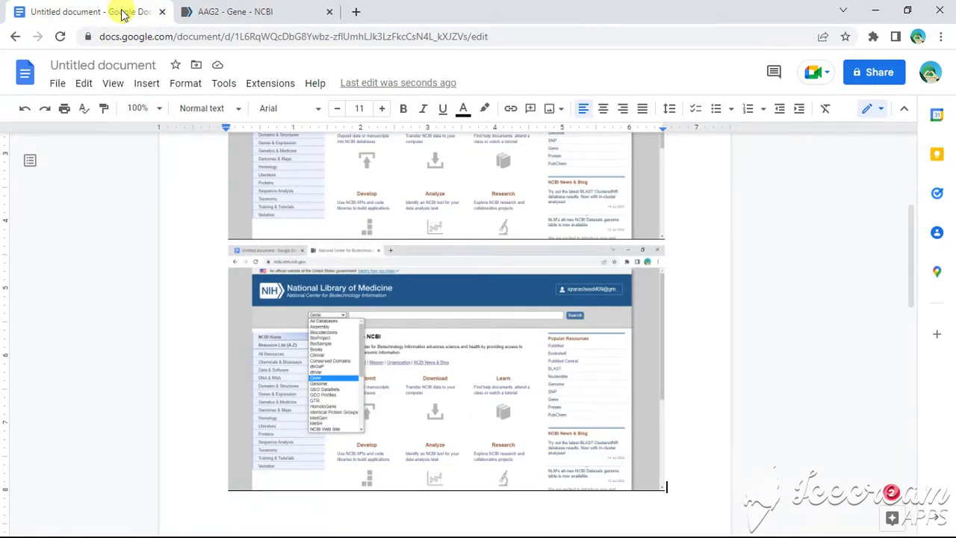
key(ctrl+v)
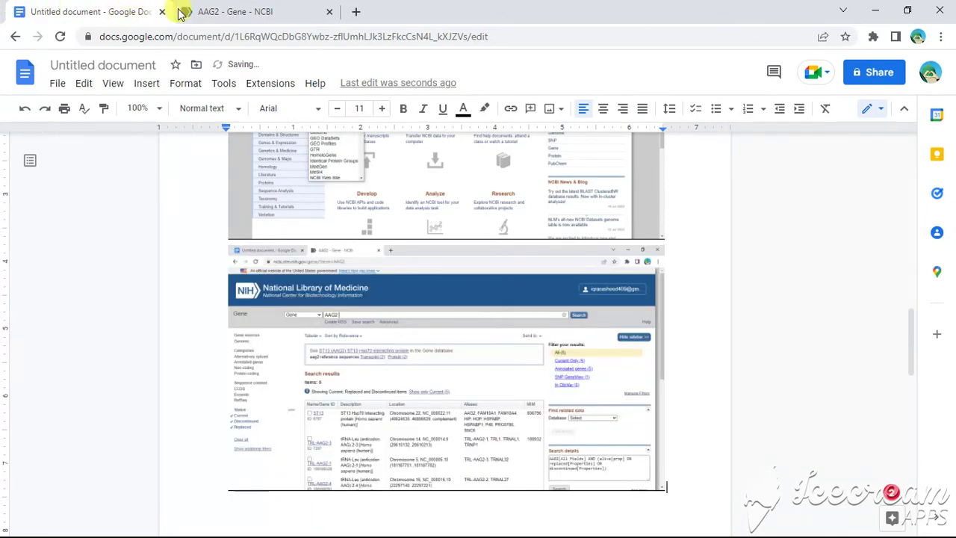
- On the NCBI site, open the ST13 (AAG2) Hsp70 interacting protein record and look through its summary and genomic sections
click(225, 11)
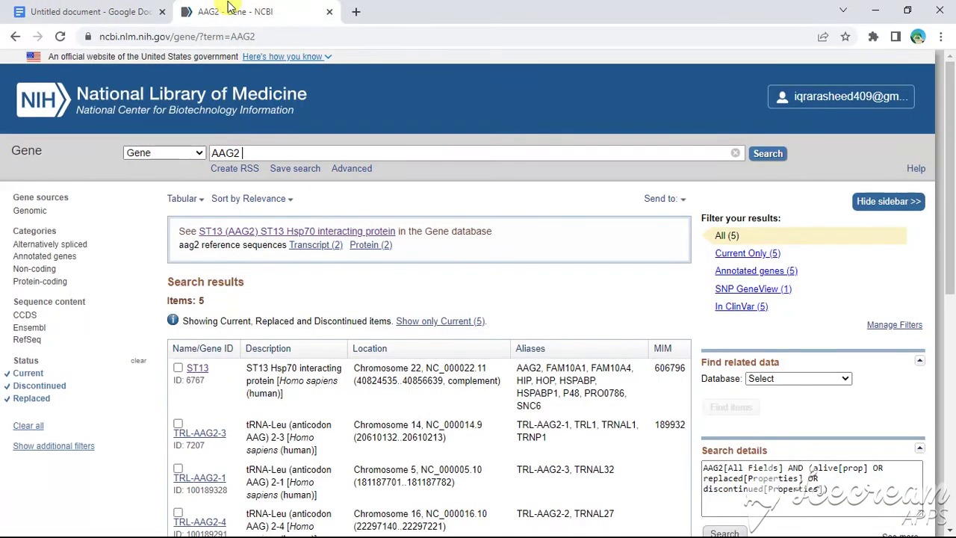
click(353, 232)
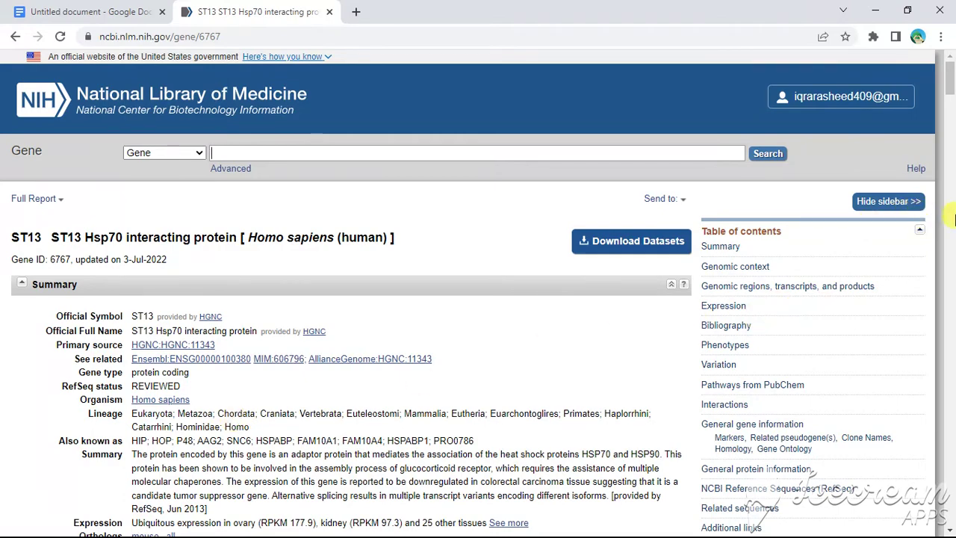
click(946, 221)
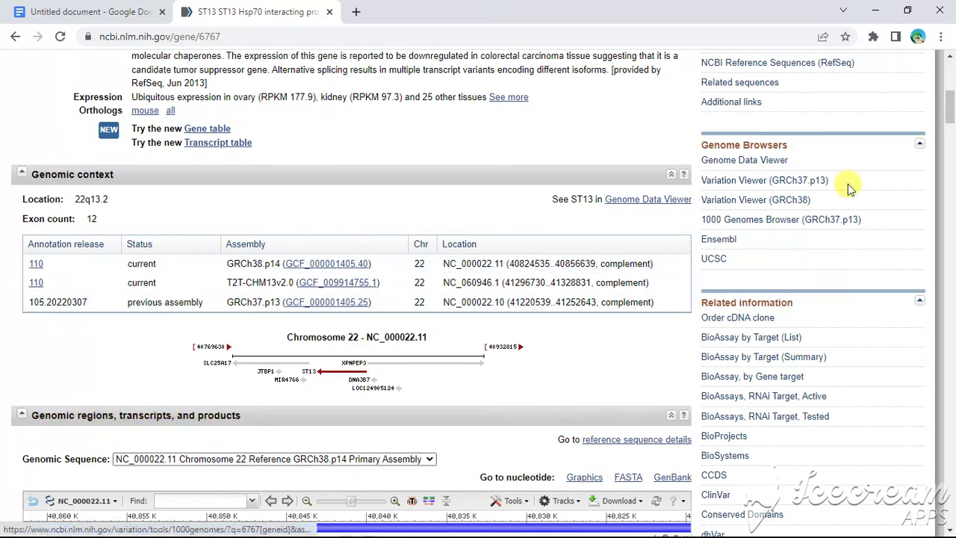
click(949, 157)
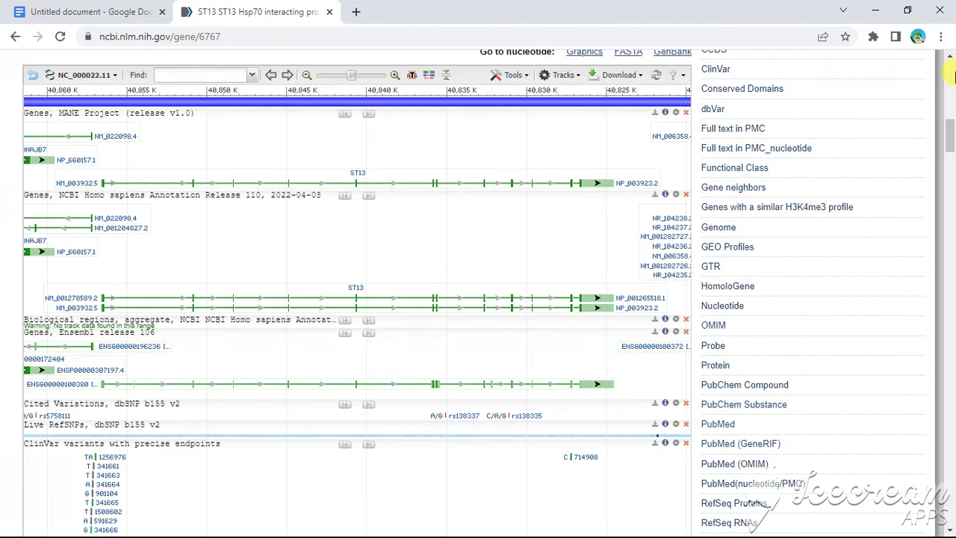
click(952, 74)
click(952, 74)
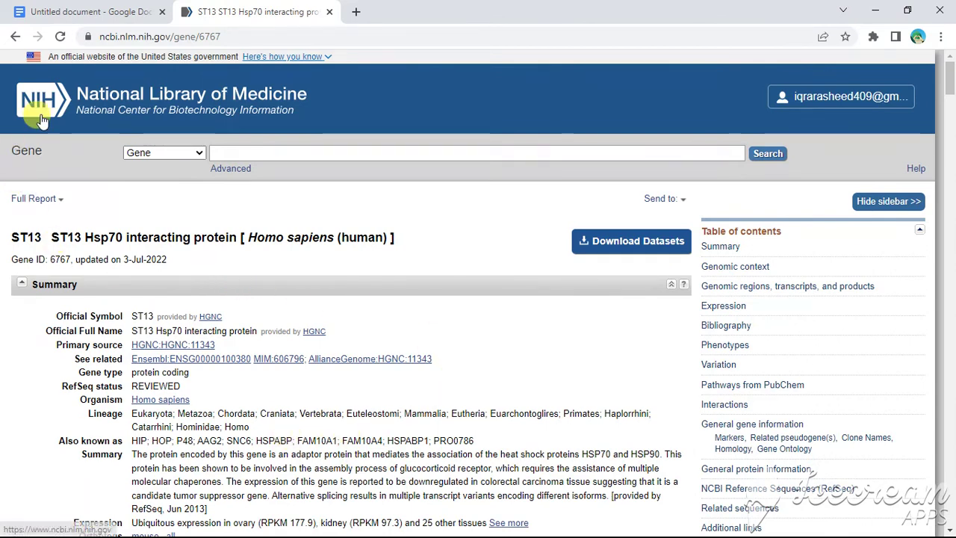
- Paste a screenshot of the ST13 record into the Google Docs document and crop the browser bars off its upper edge
click(75, 12)
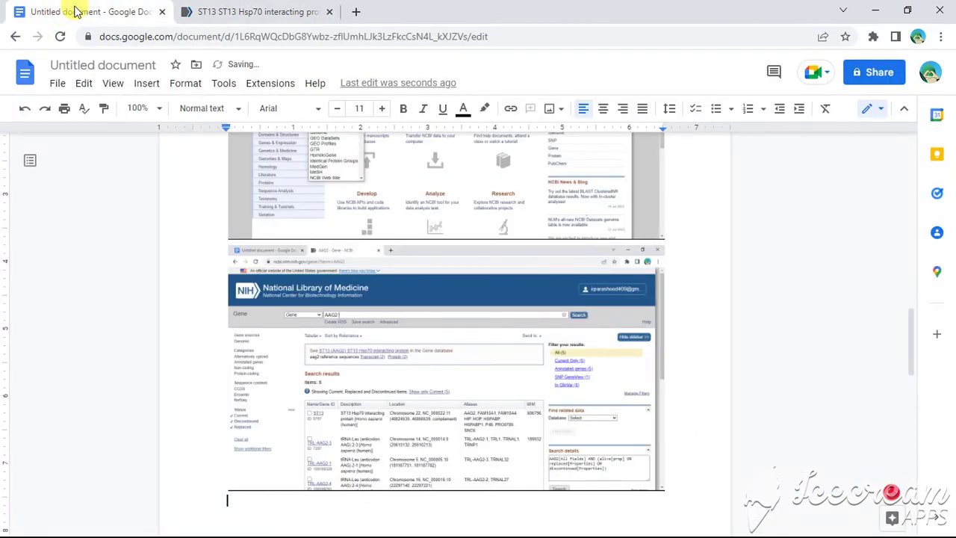
key(ctrl+v)
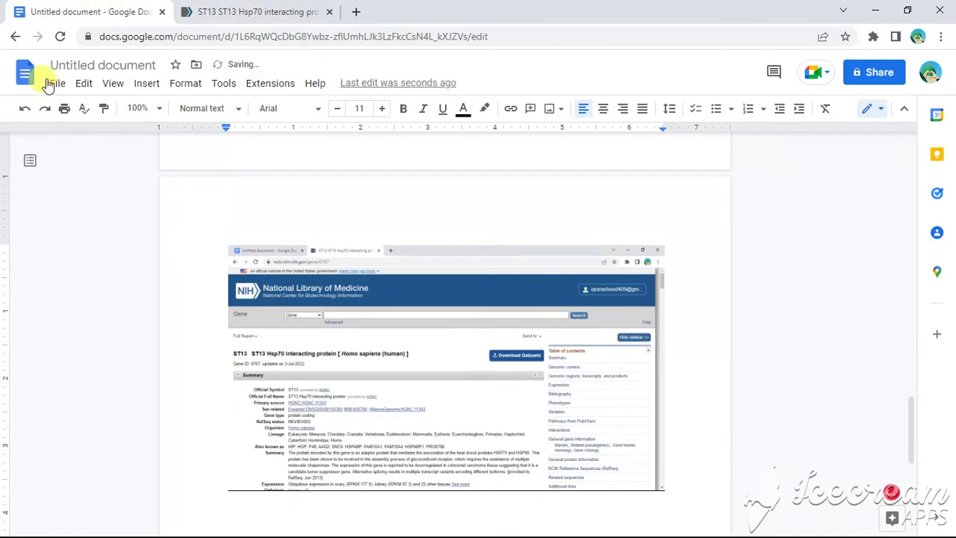
click(404, 350)
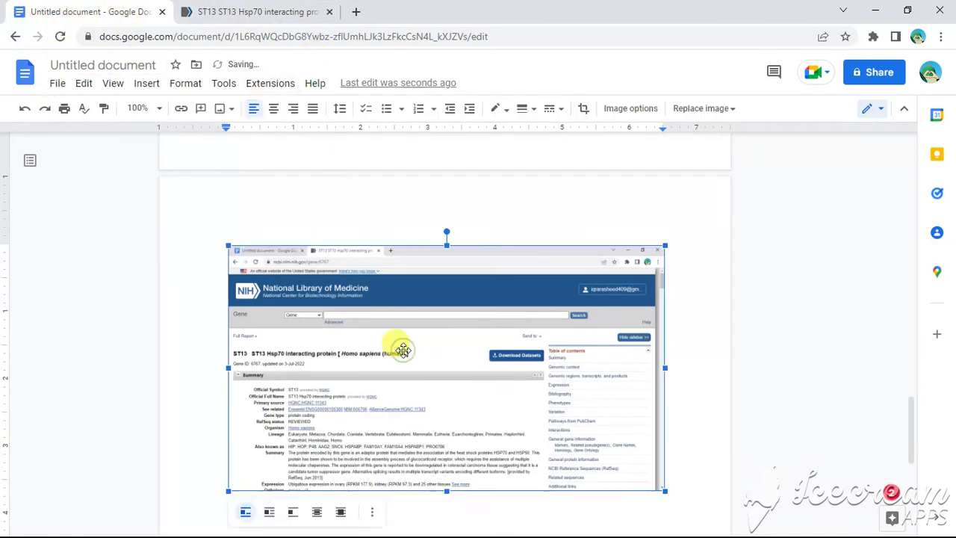
right_click(403, 350)
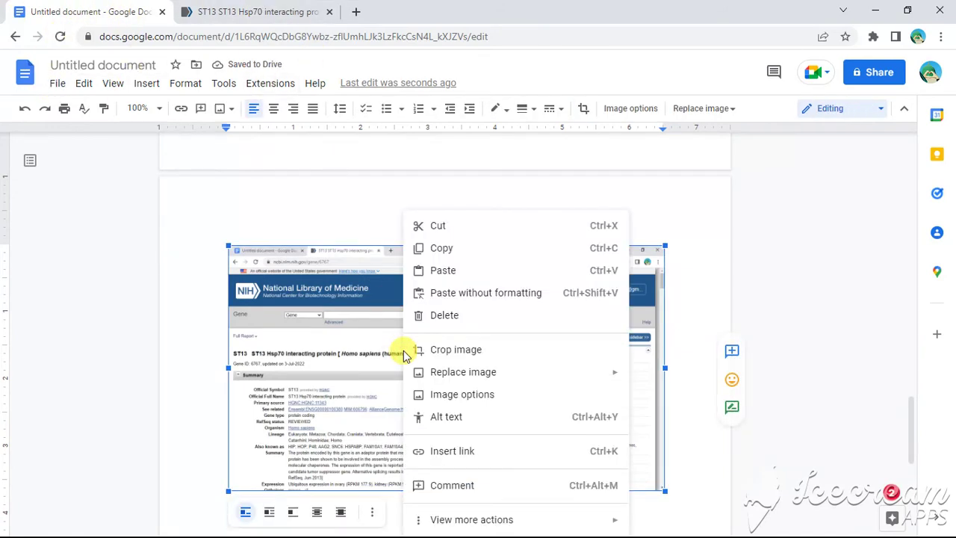
click(473, 349)
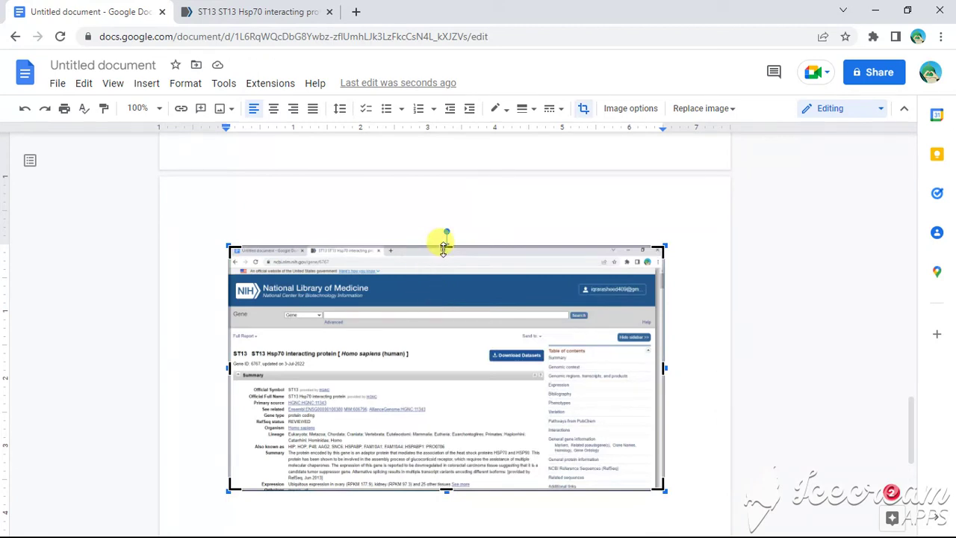
drag(444, 281, 442, 276)
click(681, 338)
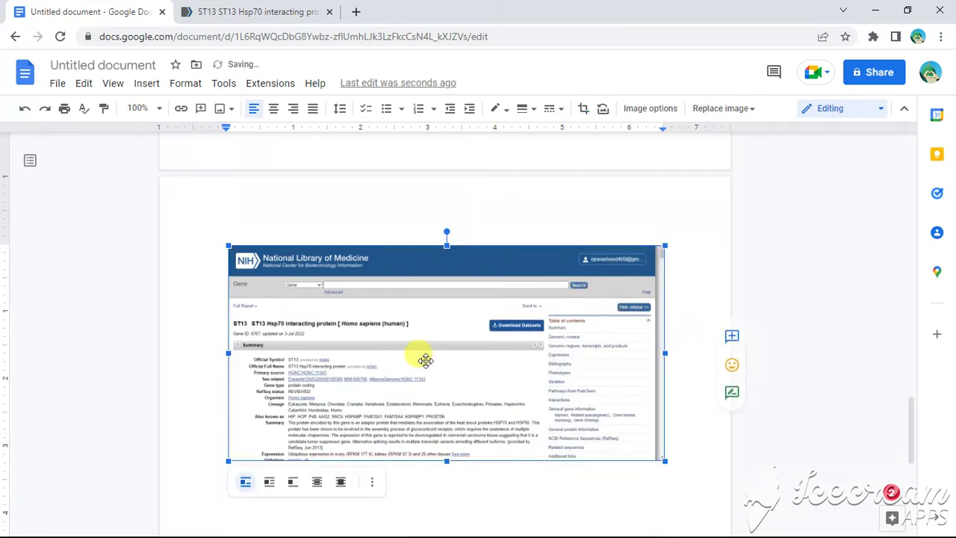
- Copy the cropped ST13 record image and paste it into a new drawing in the document
right_click(429, 351)
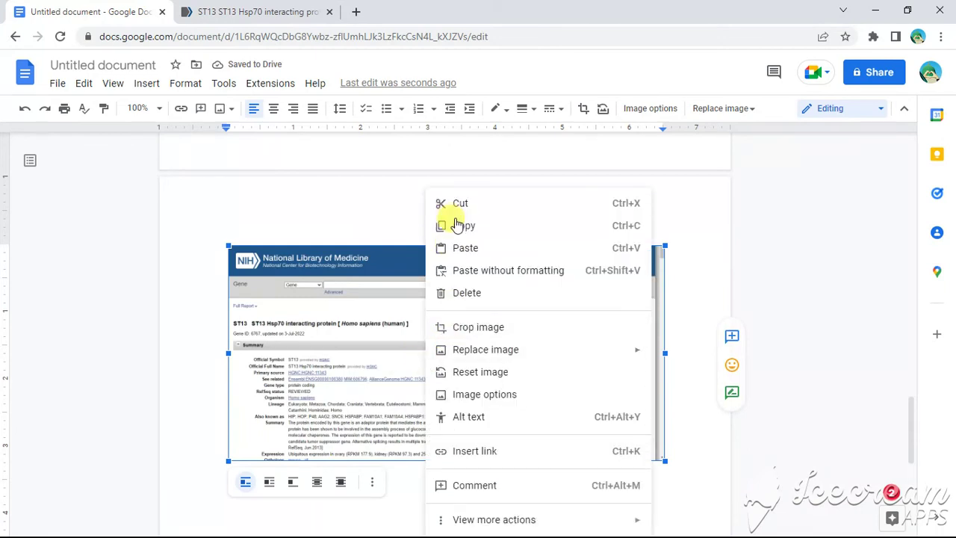
click(452, 226)
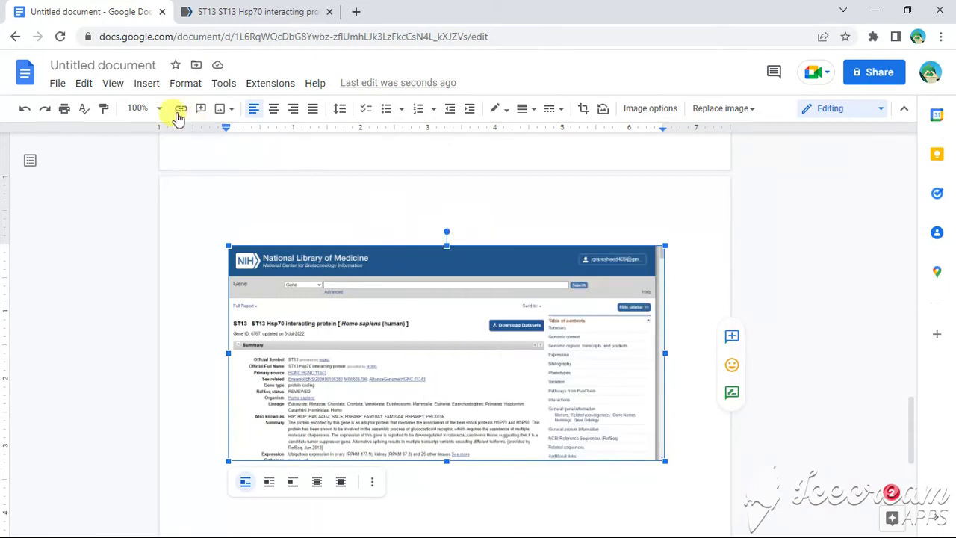
click(150, 85)
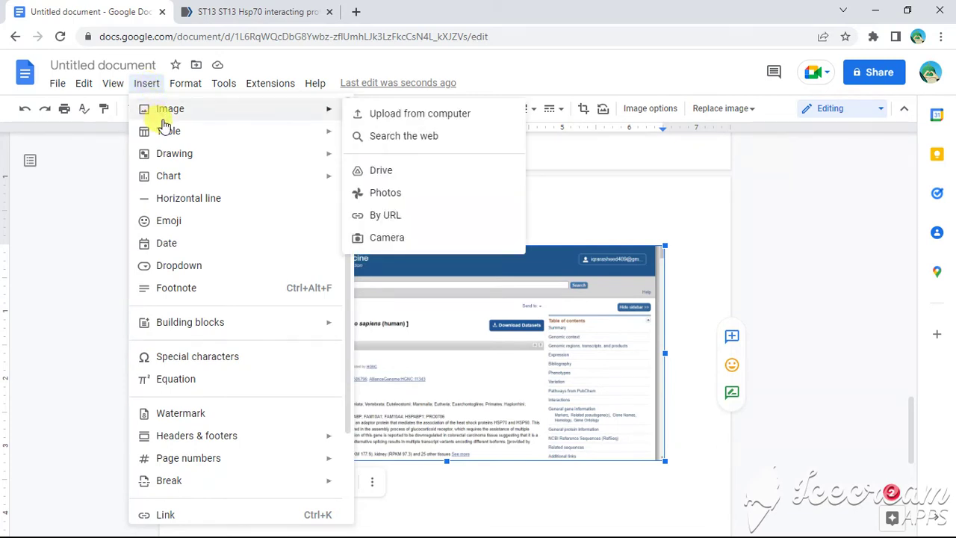
mouse_move(170, 135)
mouse_move(238, 157)
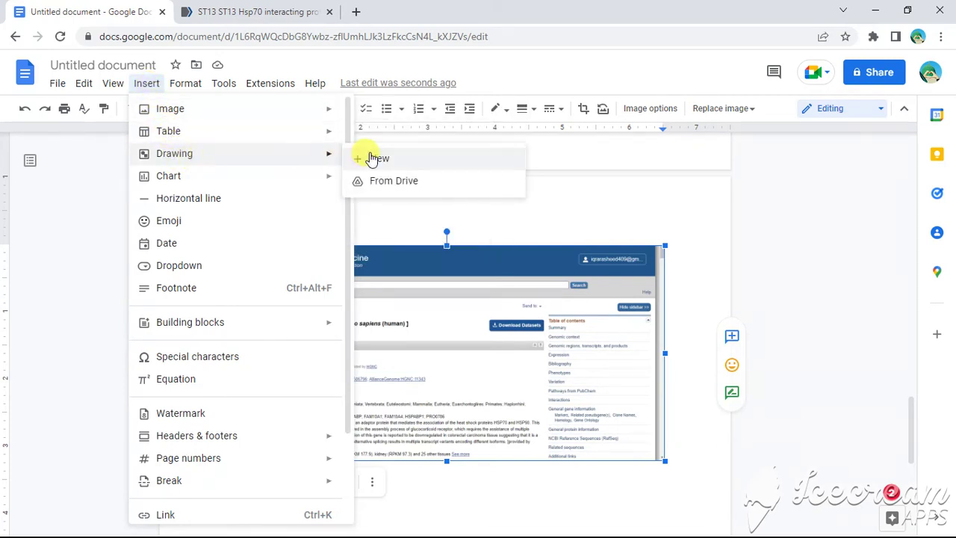
click(371, 157)
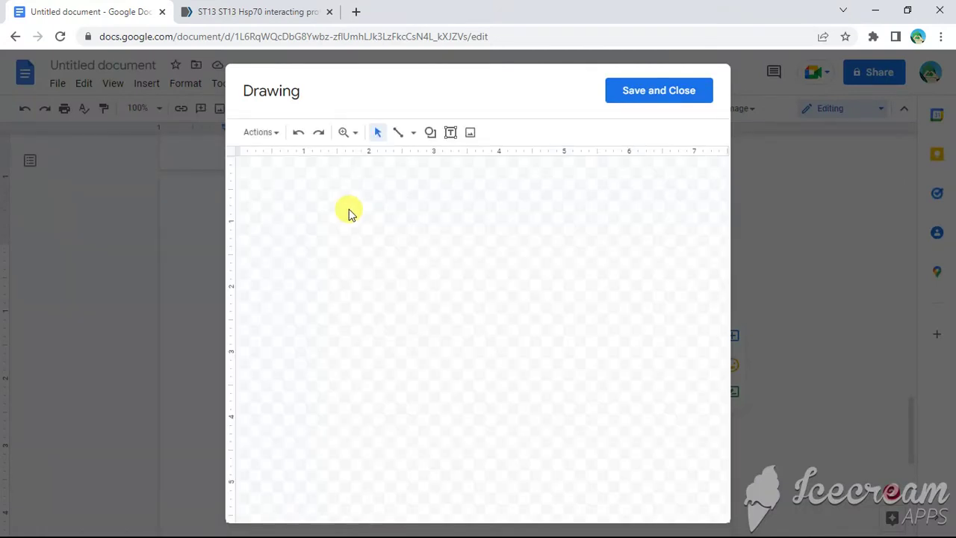
key(ctrl+v)
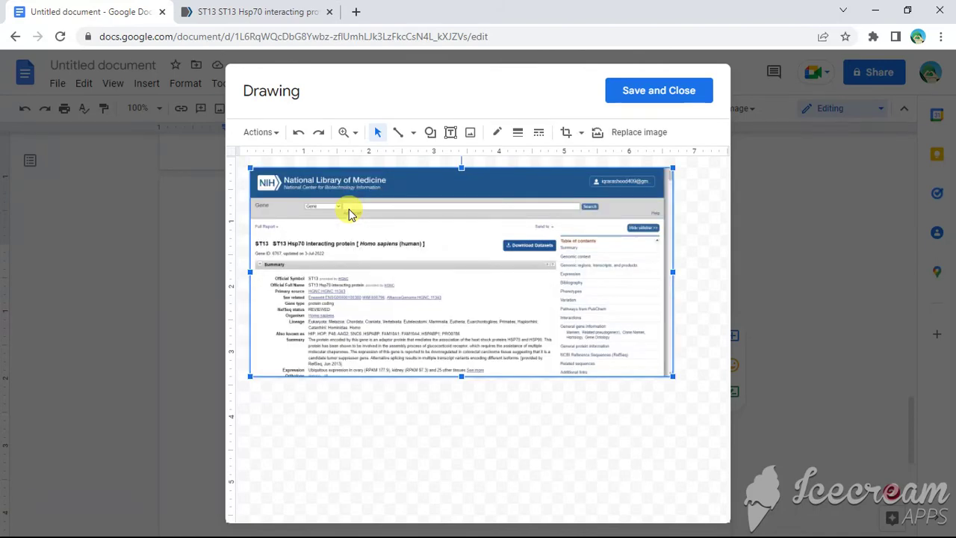
- Draw a rectangle about 1 inch square over the ST13 record image, near the Summary heading bar
right_click(349, 213)
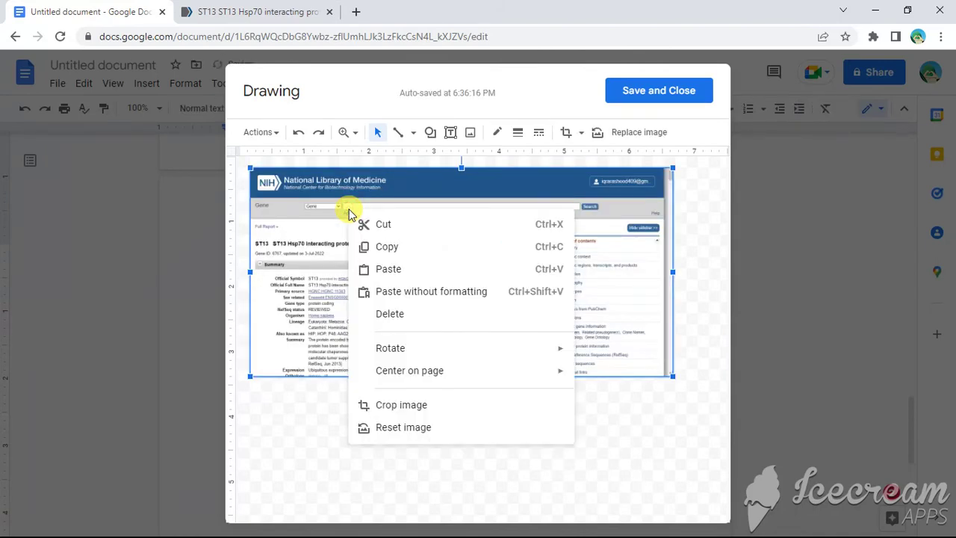
click(321, 237)
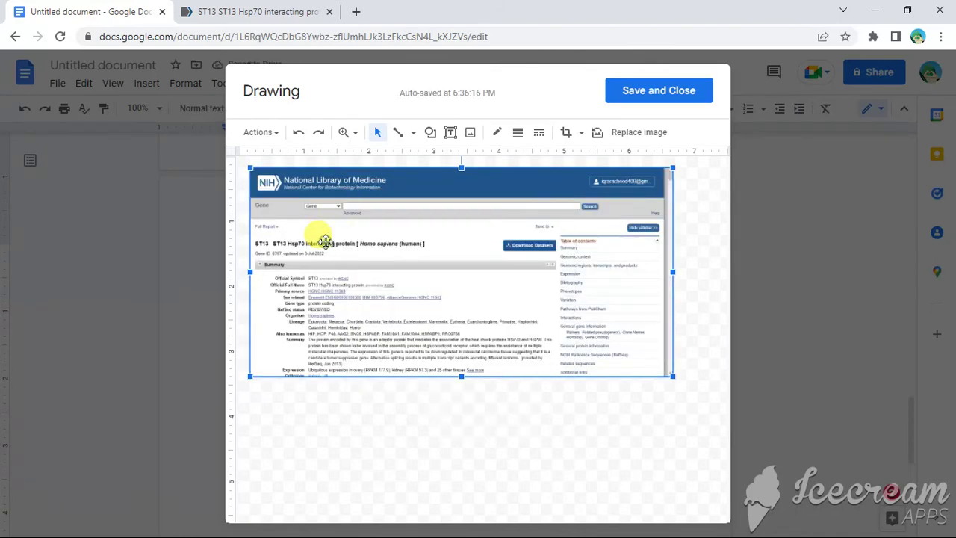
click(431, 133)
mouse_move(451, 158)
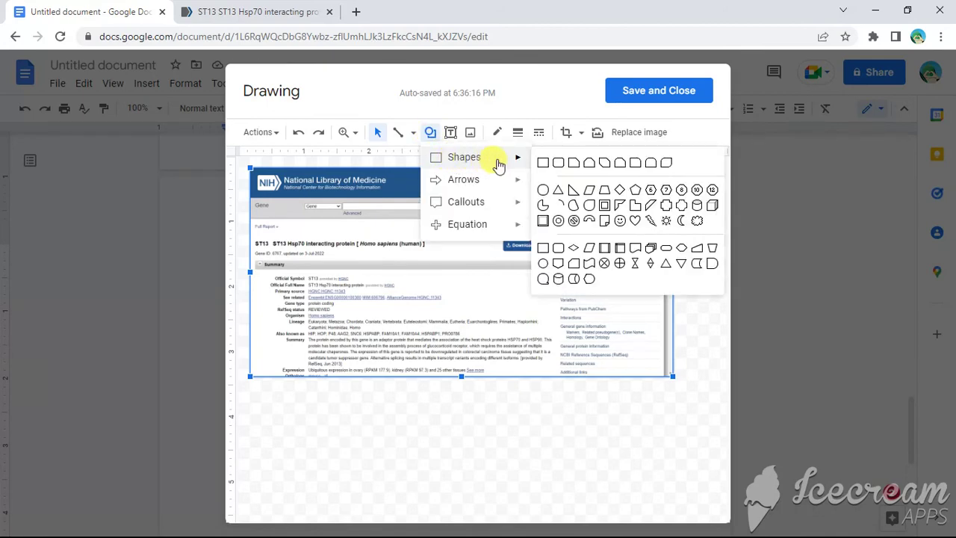
click(539, 162)
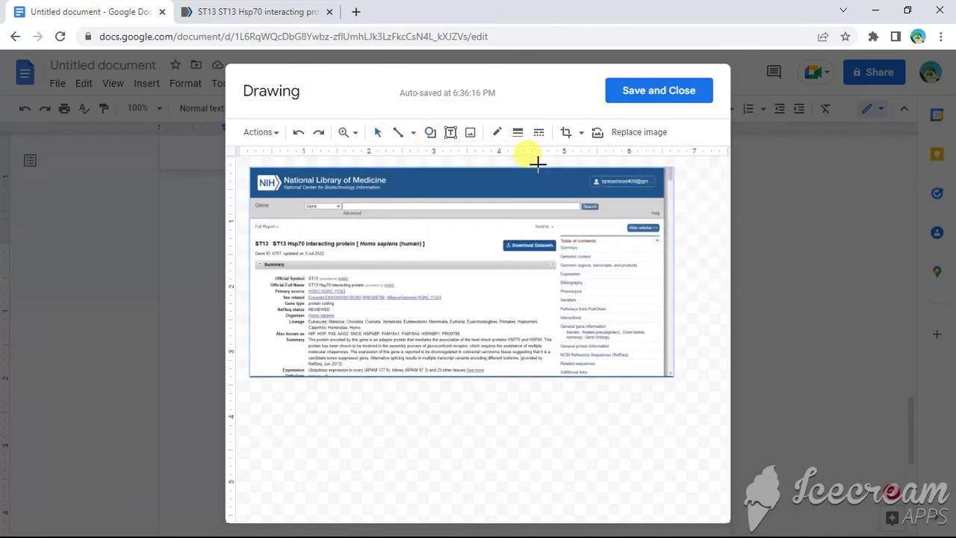
drag(443, 252, 510, 320)
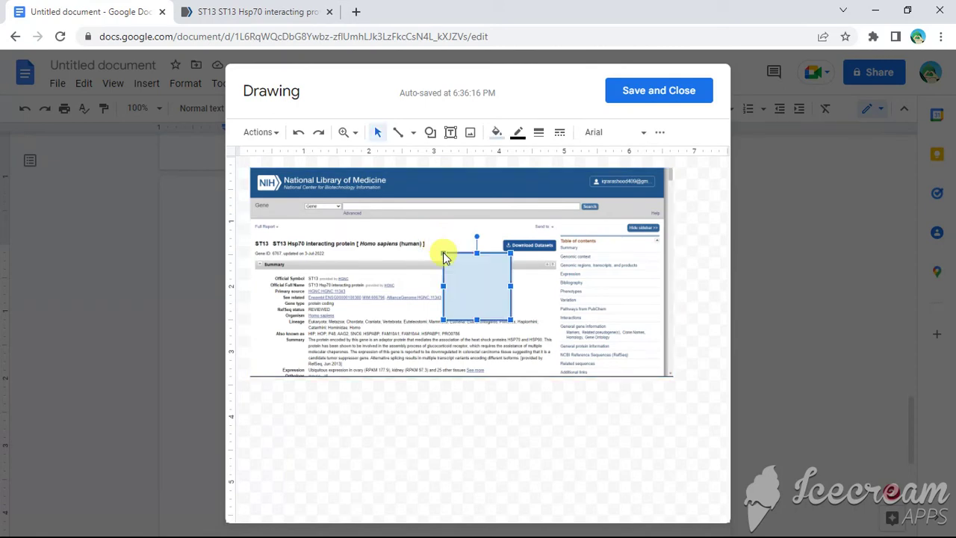
- Make the rectangle's fill transparent and set its border weight to 2px
click(496, 132)
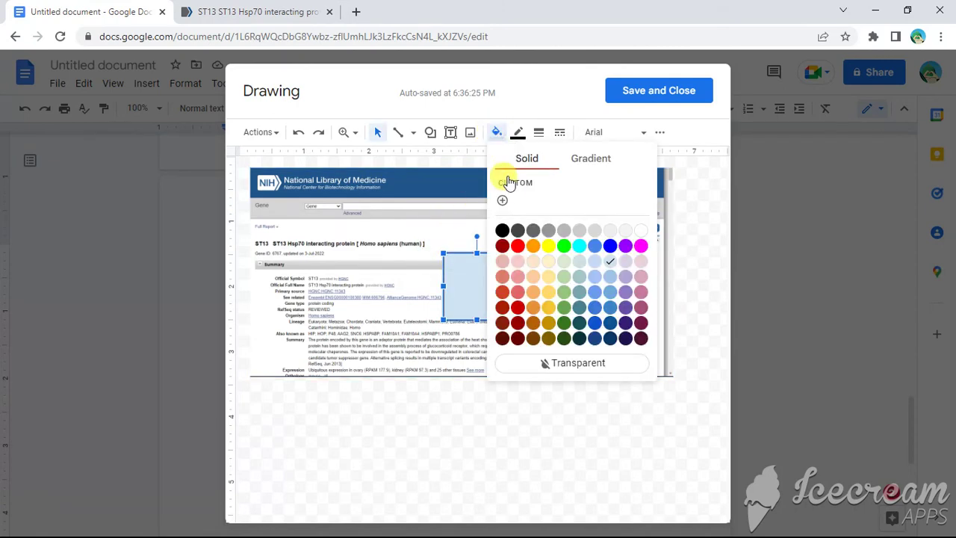
click(562, 362)
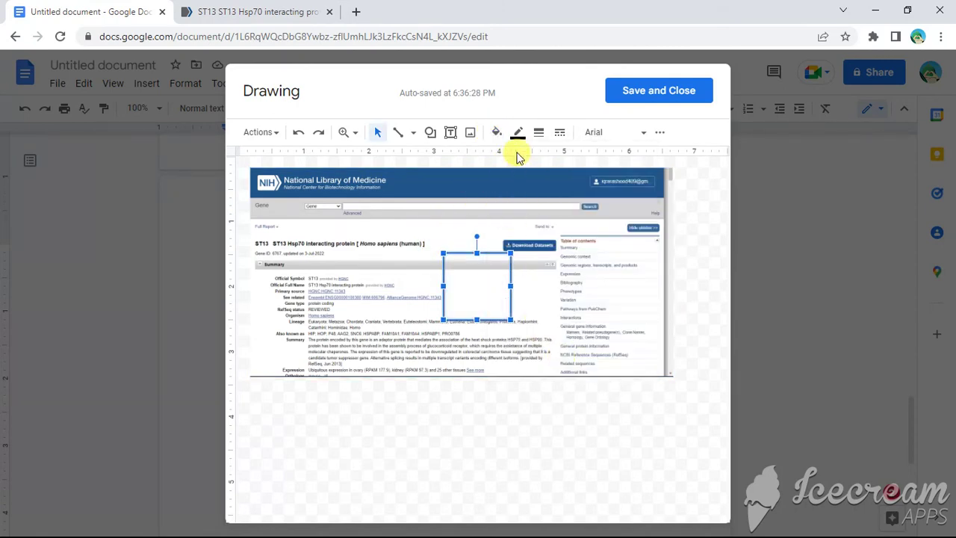
click(539, 133)
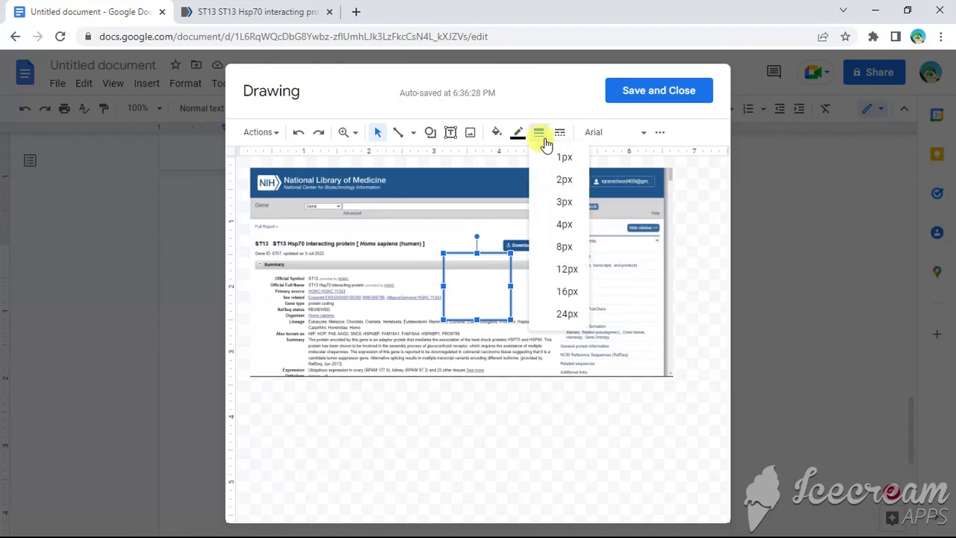
click(561, 202)
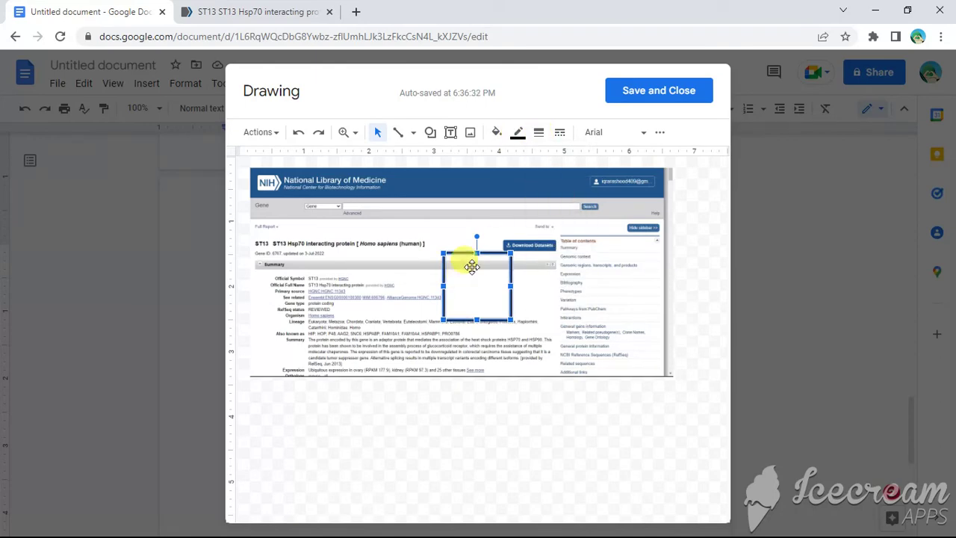
click(517, 134)
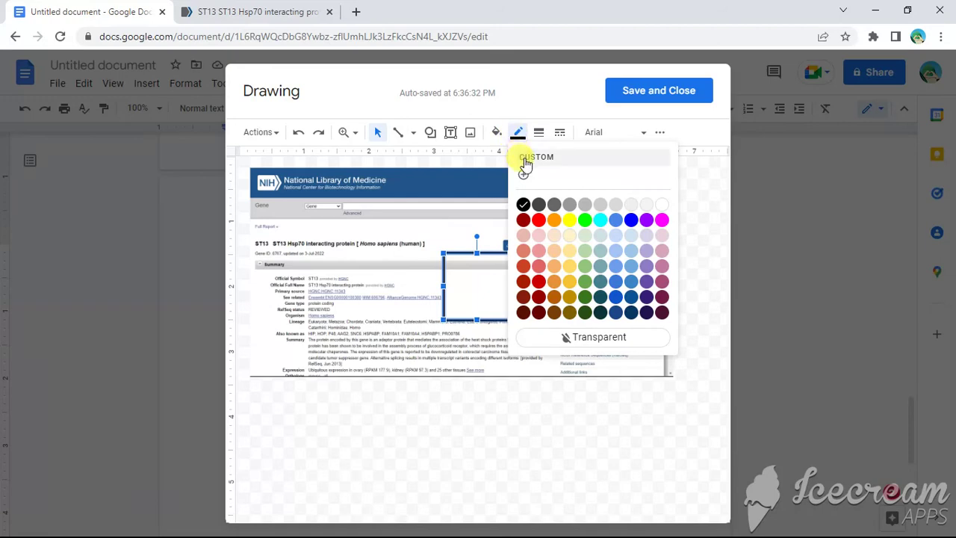
click(539, 136)
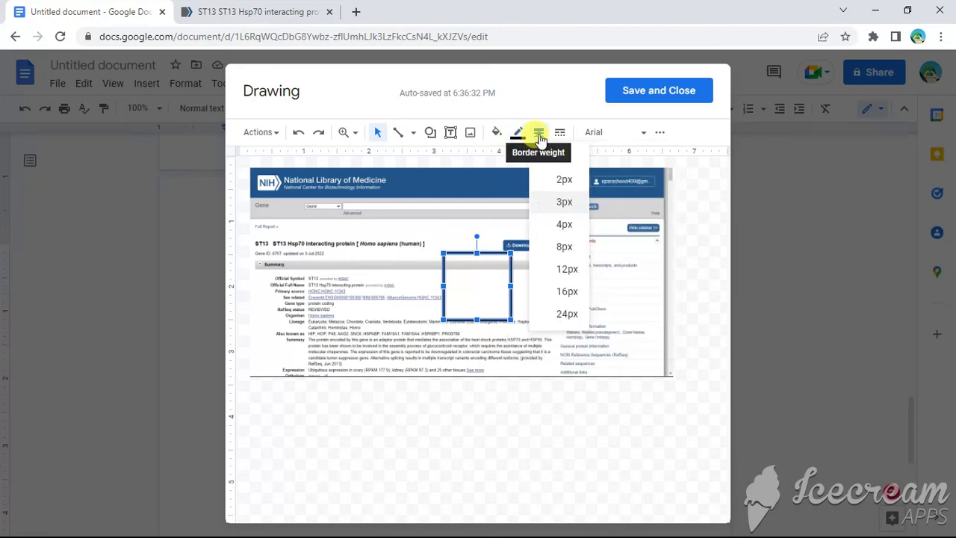
click(562, 183)
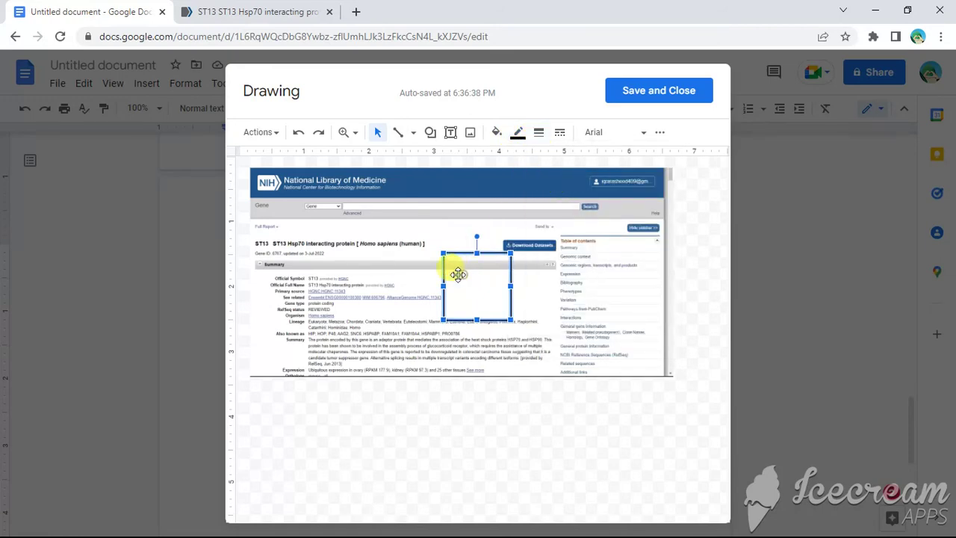
- Move and flatten the rectangle over the Official Symbol line, and save the drawing into the document with a new line below it
drag(448, 272, 306, 280)
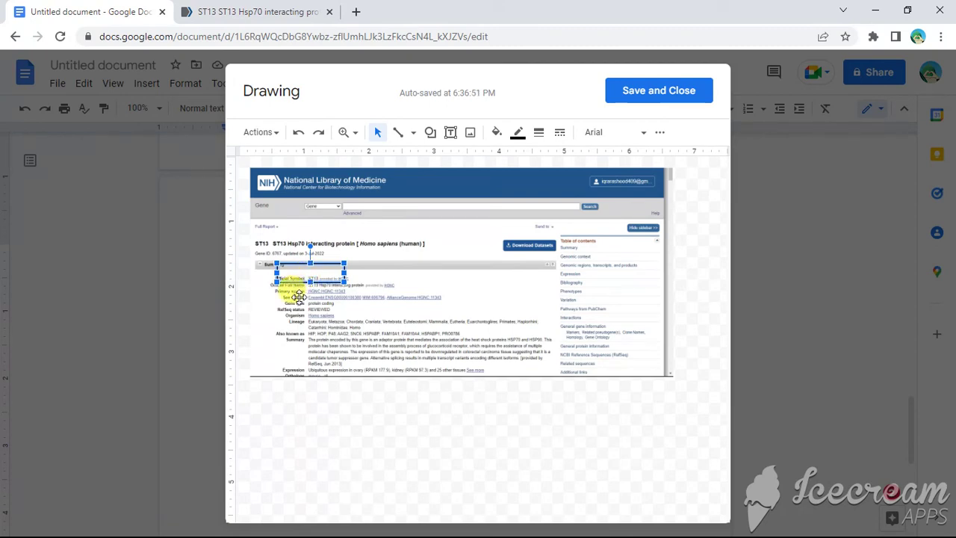
click(298, 299)
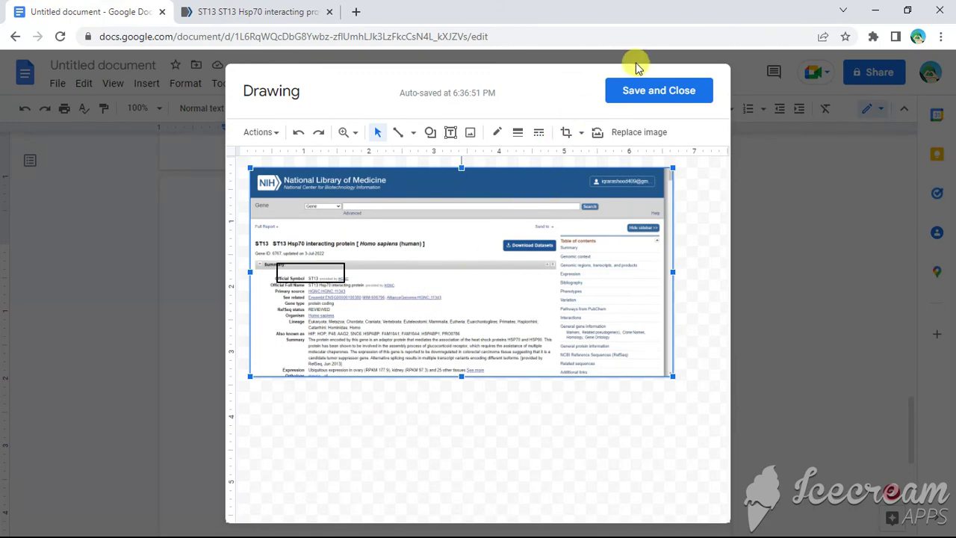
click(647, 89)
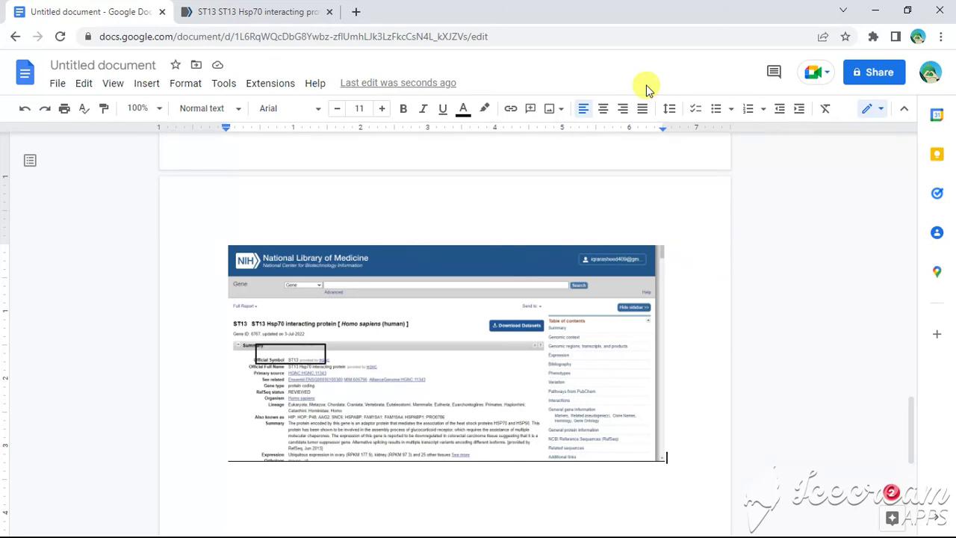
key(Return)
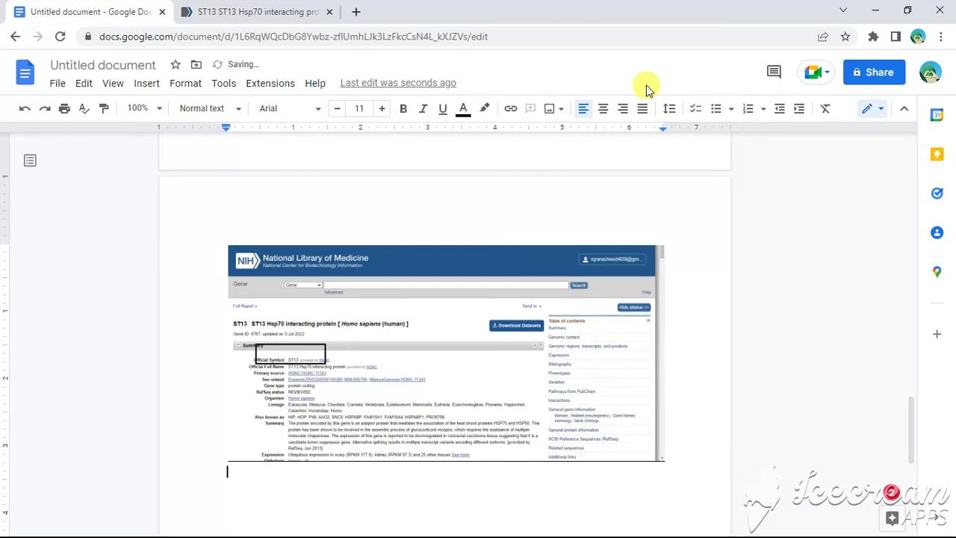